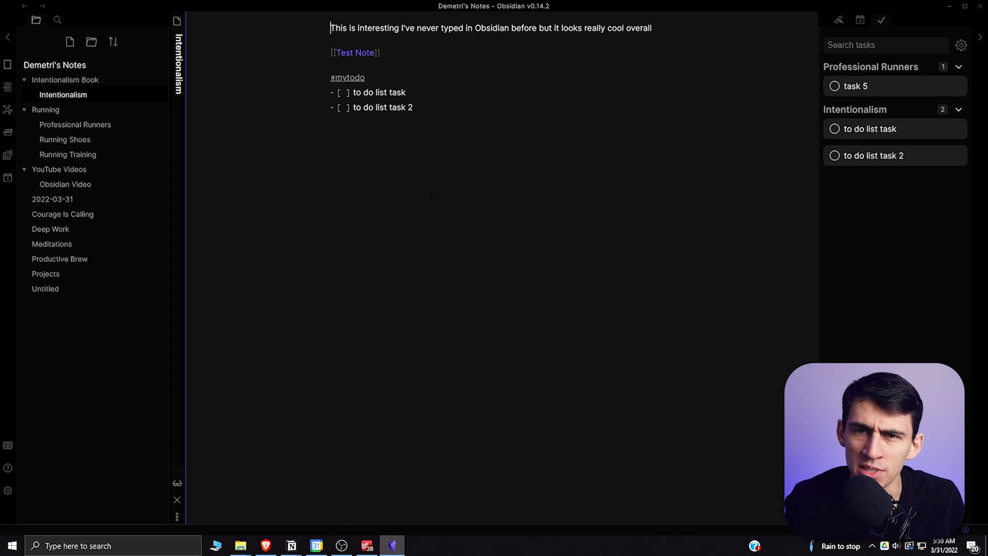
Create a blank note, then delete the resulting Untitled 1 note.
{"action": "left_click", "coordinate": [70, 42]}
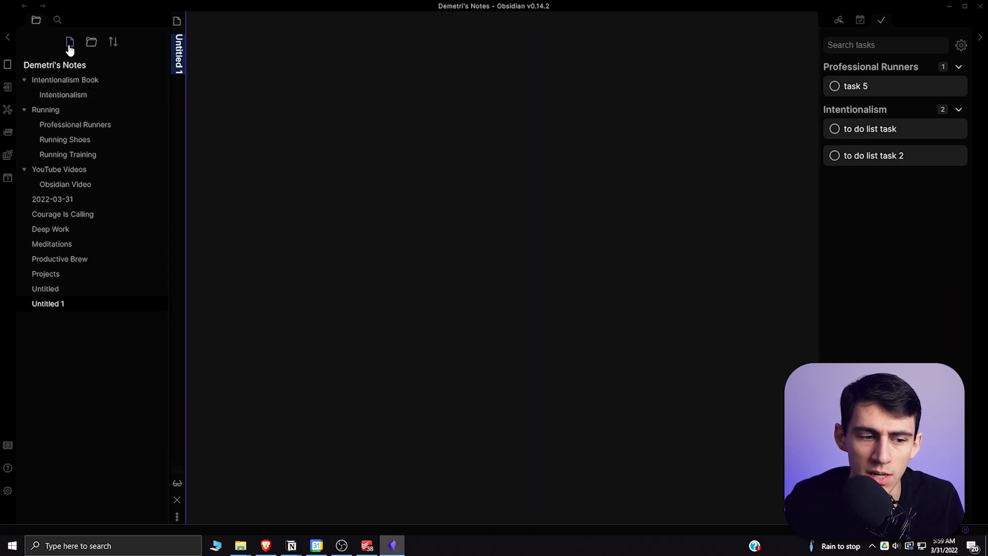
{"action": "right_click", "coordinate": [106, 305]}
{"action": "left_click", "coordinate": [128, 330]}
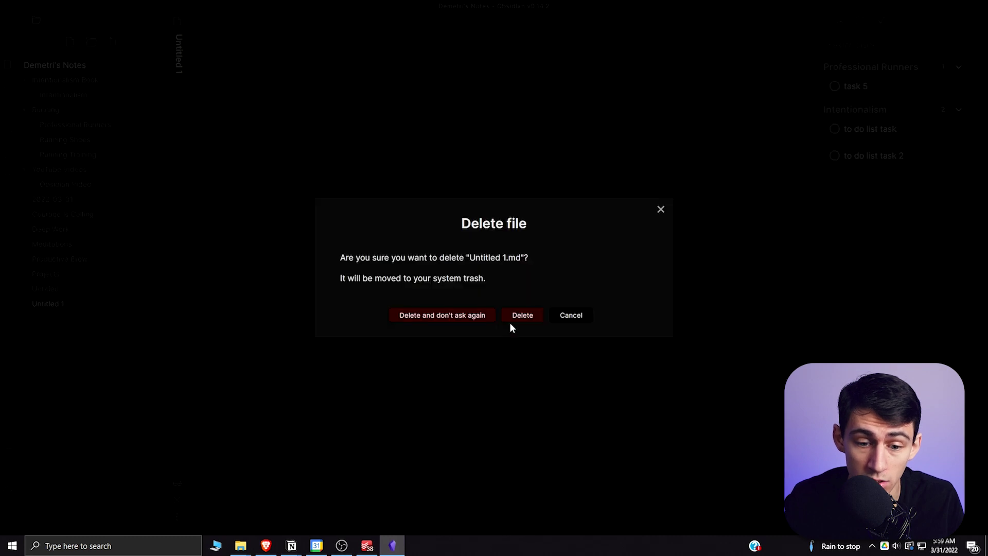
{"action": "left_click", "coordinate": [520, 316]}
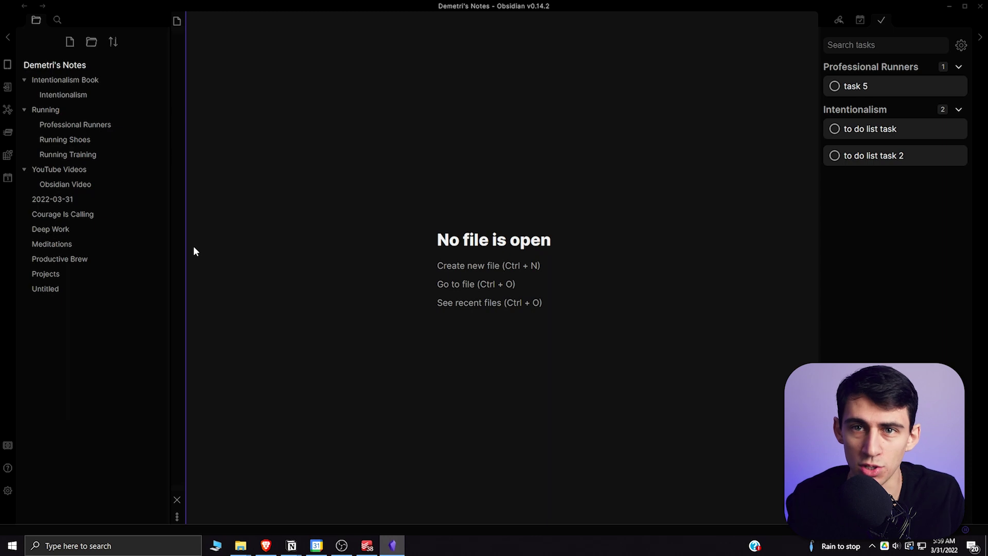
Open the Projects kanban board, with the Meditations note in a separate pane.
{"action": "left_click", "coordinate": [57, 274], "text": "ctrl"}
{"action": "right_click", "coordinate": [55, 248]}
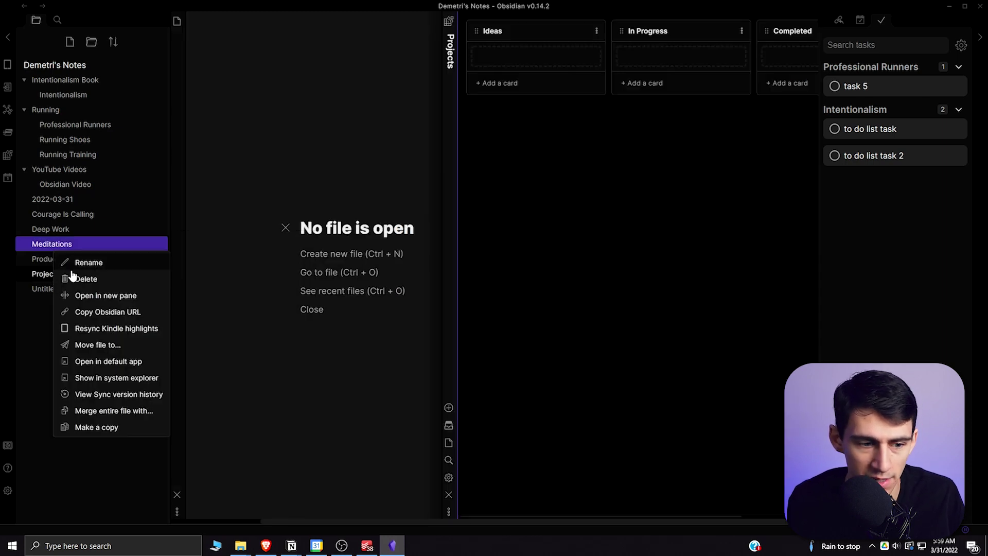
{"action": "left_click", "coordinate": [87, 295]}
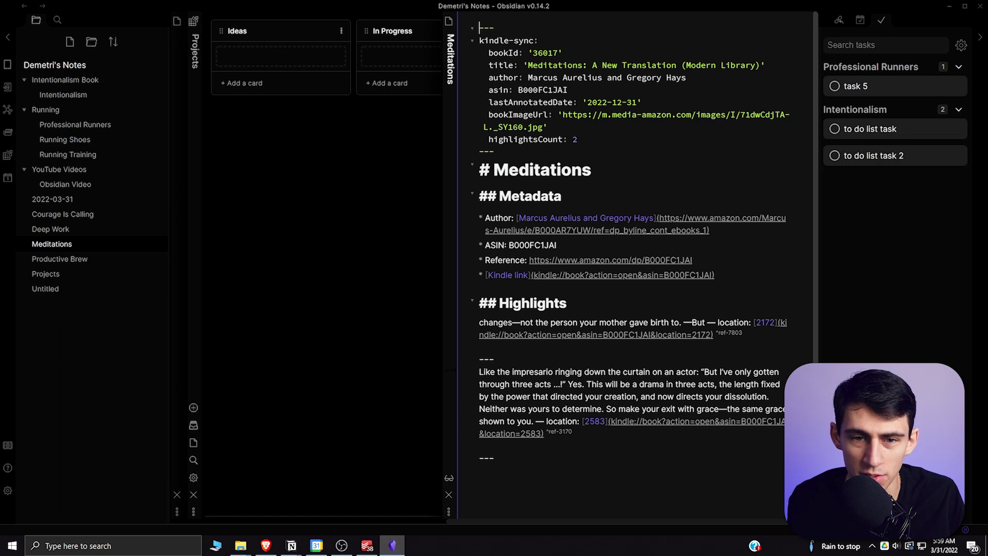
{"action": "left_click", "coordinate": [379, 407]}
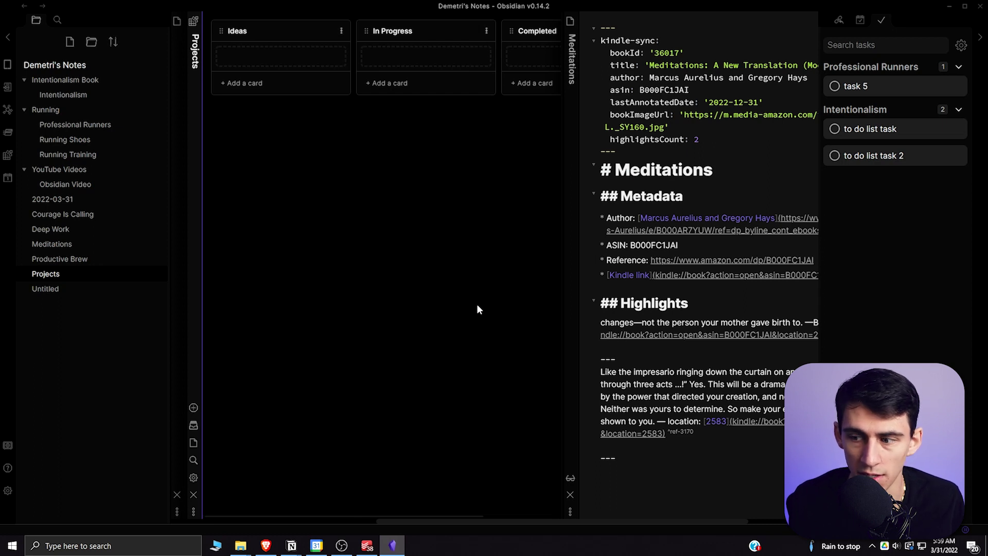
Show the Intentionalism note, then switch to the empty Notion Script page.
{"action": "key", "text": "ctrl+alt+Left"}
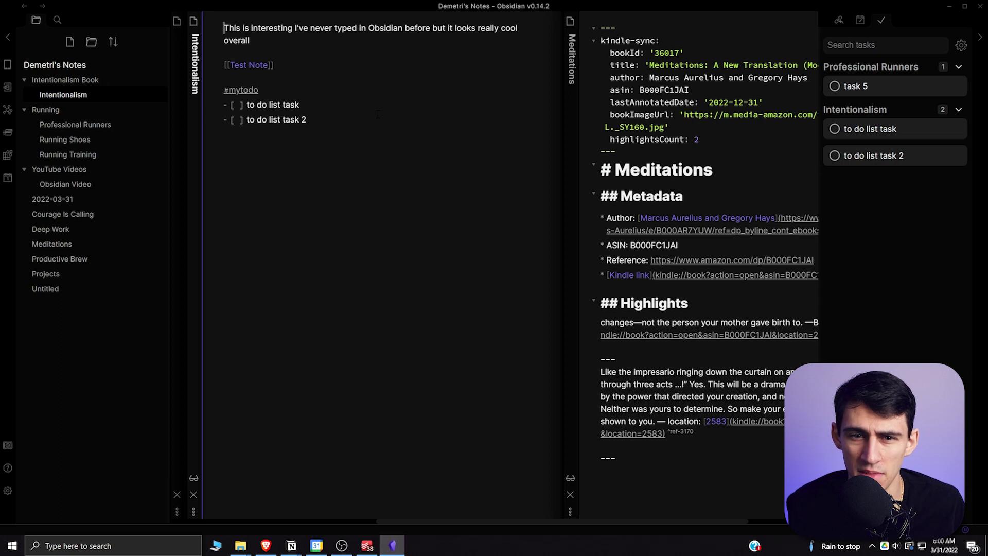
{"action": "key", "text": "alt+Tab"}
{"action": "left_click", "coordinate": [421, 165]}
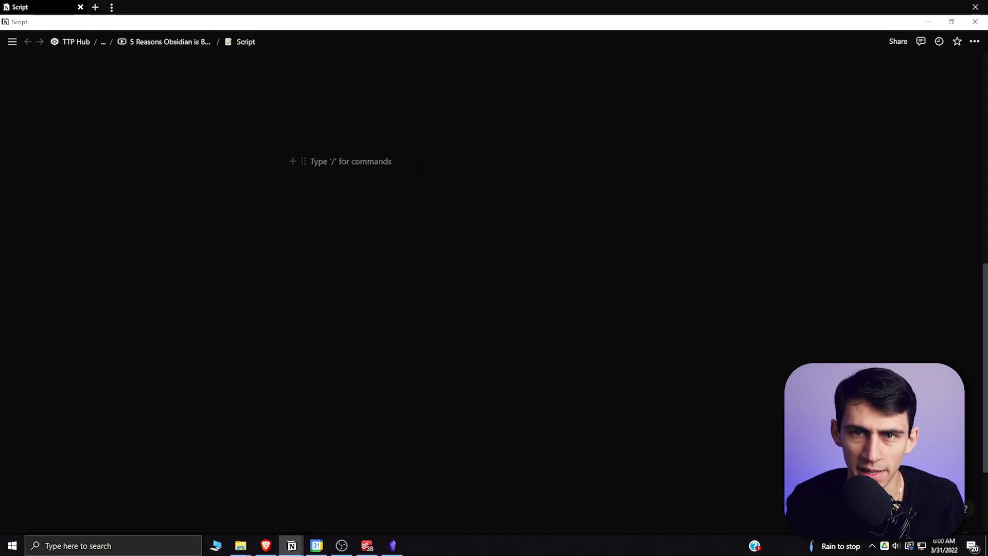
Embed the Master Content Calendar's Master Calendar view on the page as a timeline layout.
{"action": "type", "text": "/timeline"}
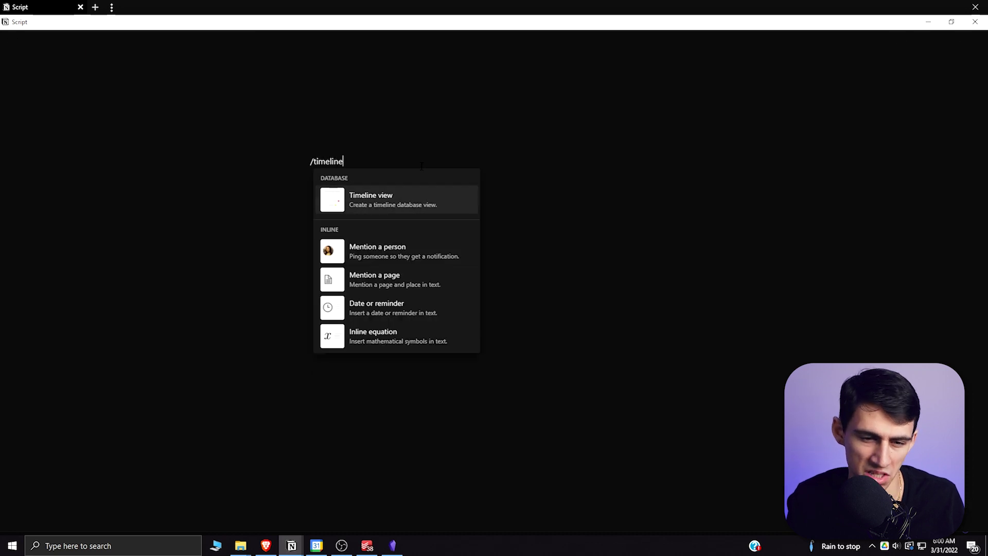
{"action": "key", "text": "Return"}
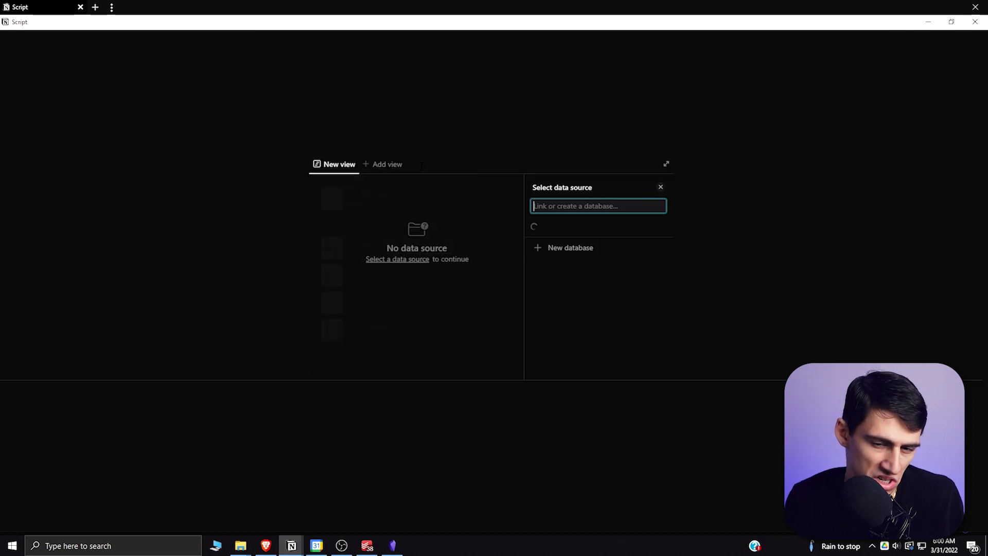
{"action": "left_click", "coordinate": [566, 230]}
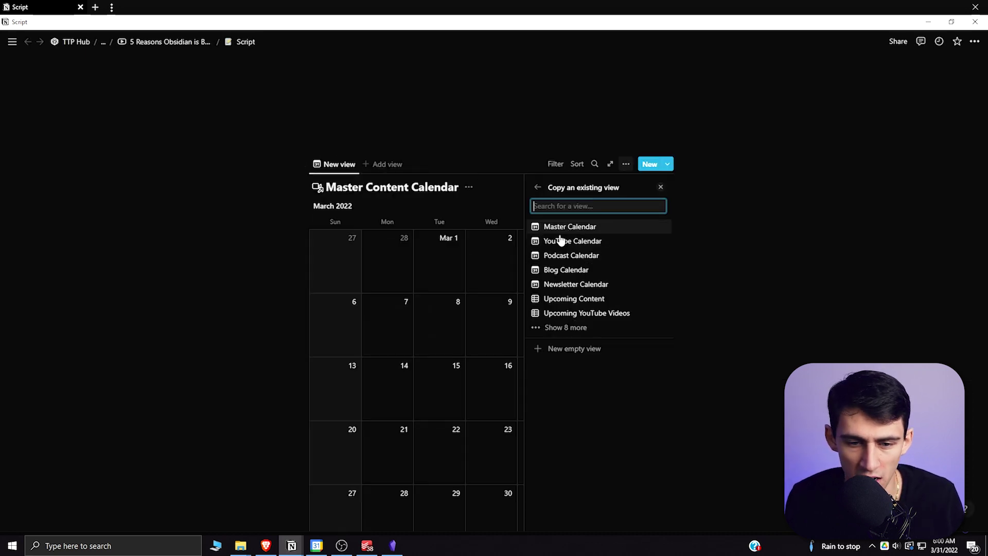
{"action": "left_click", "coordinate": [559, 225]}
{"action": "left_click", "coordinate": [592, 241]}
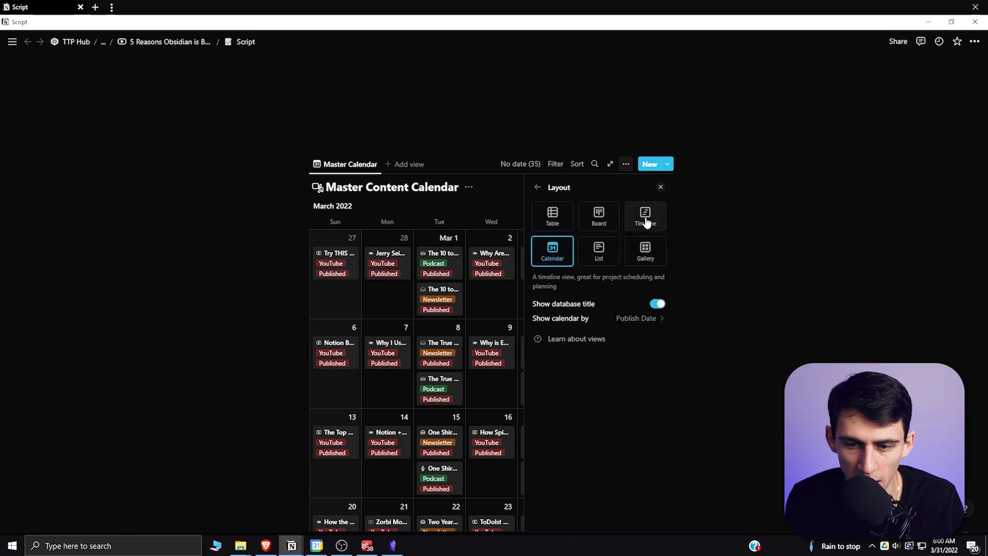
{"action": "left_click", "coordinate": [644, 219]}
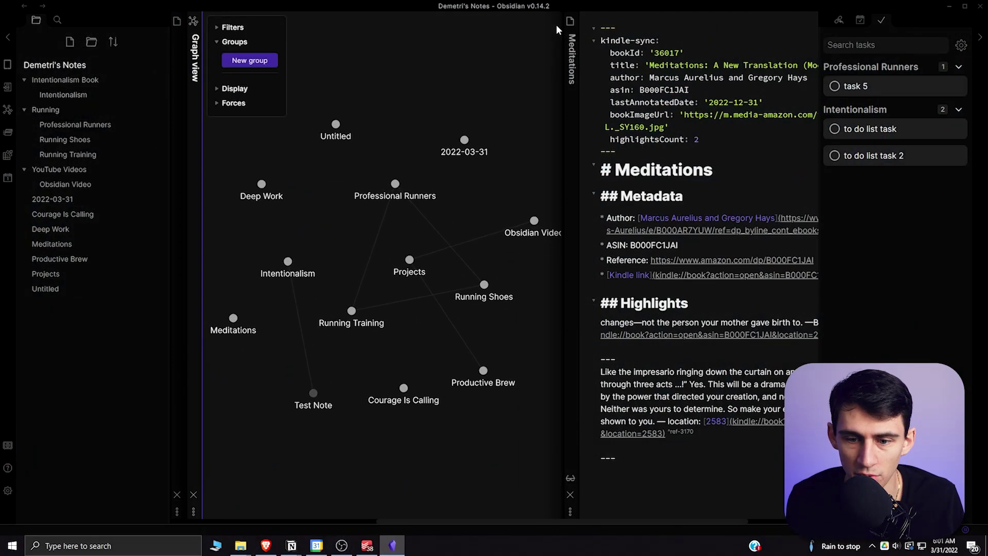
Close the Meditations and empty panes, then open Professional Runners beside Running Shoes.
{"action": "left_click", "coordinate": [569, 494]}
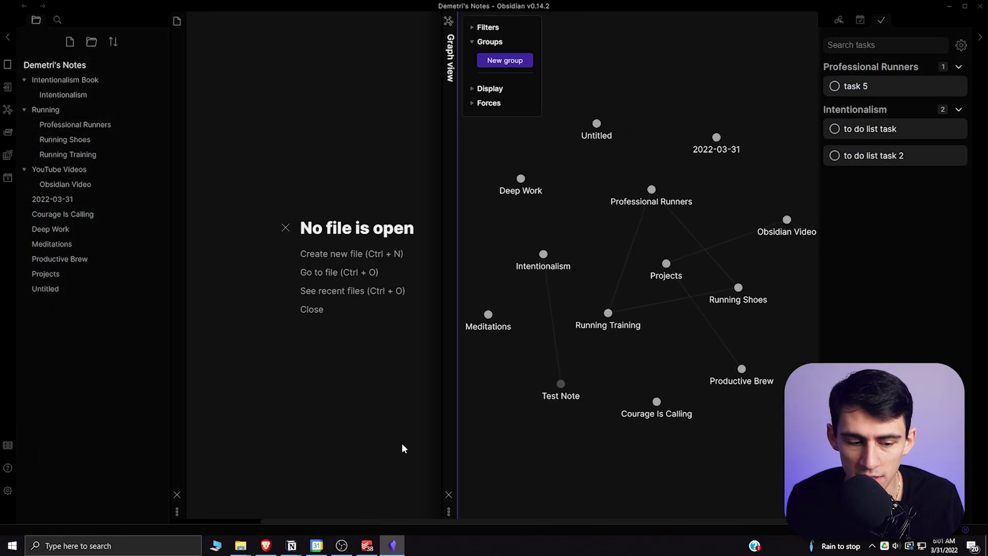
{"action": "left_click", "coordinate": [177, 494]}
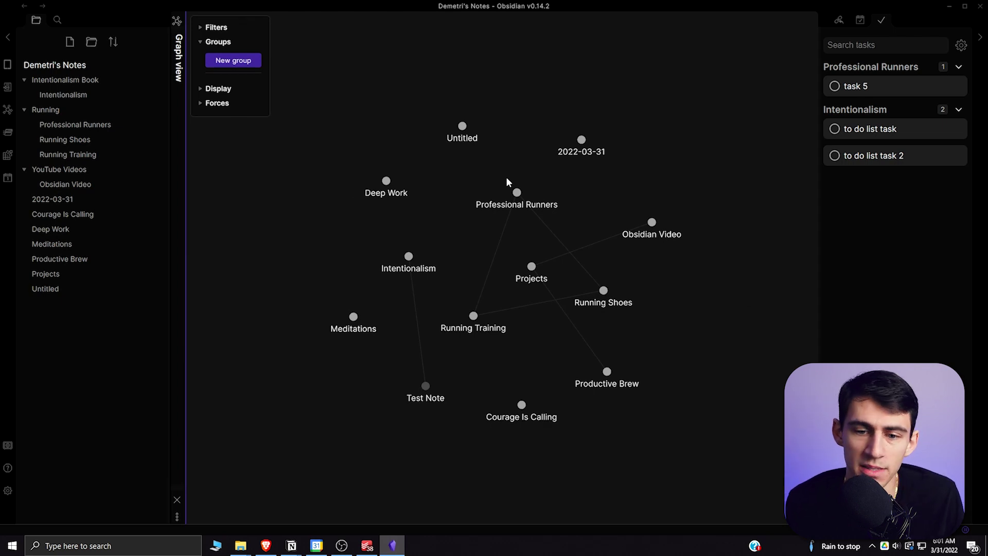
{"action": "left_click", "coordinate": [137, 126]}
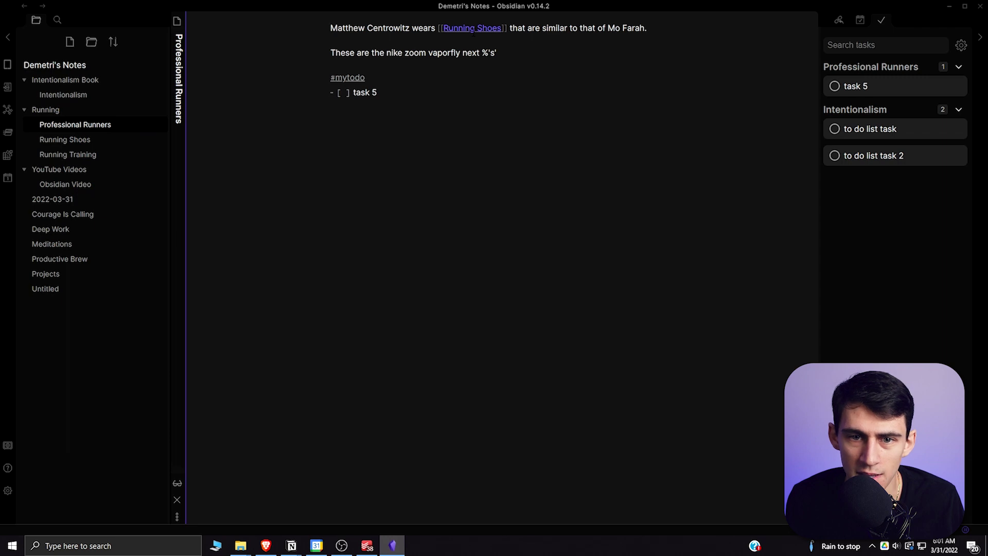
{"action": "left_click", "coordinate": [77, 149]}
{"action": "left_click", "coordinate": [75, 125], "text": "ctrl"}
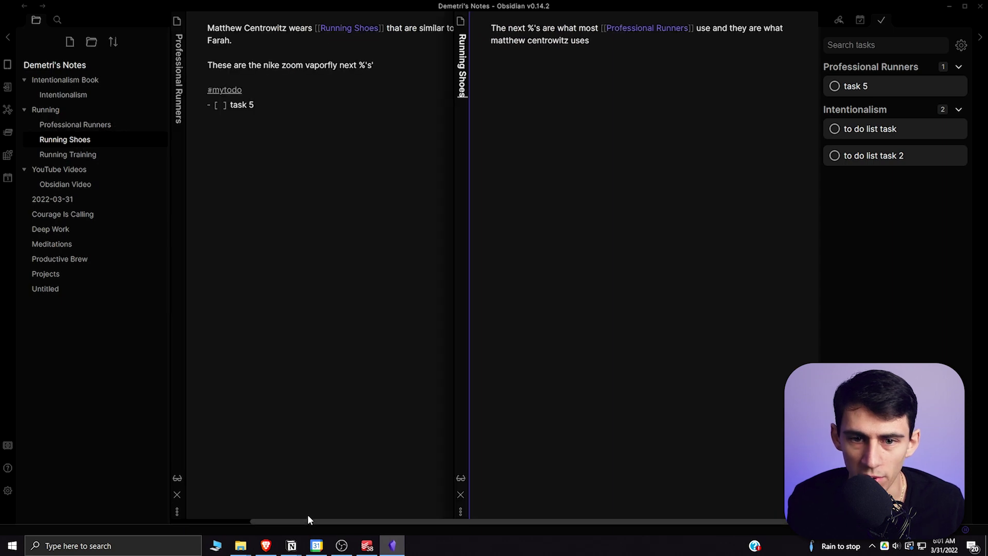
{"action": "scroll", "coordinate": [234, 491], "scroll_direction": "left", "scroll_amount": 3}
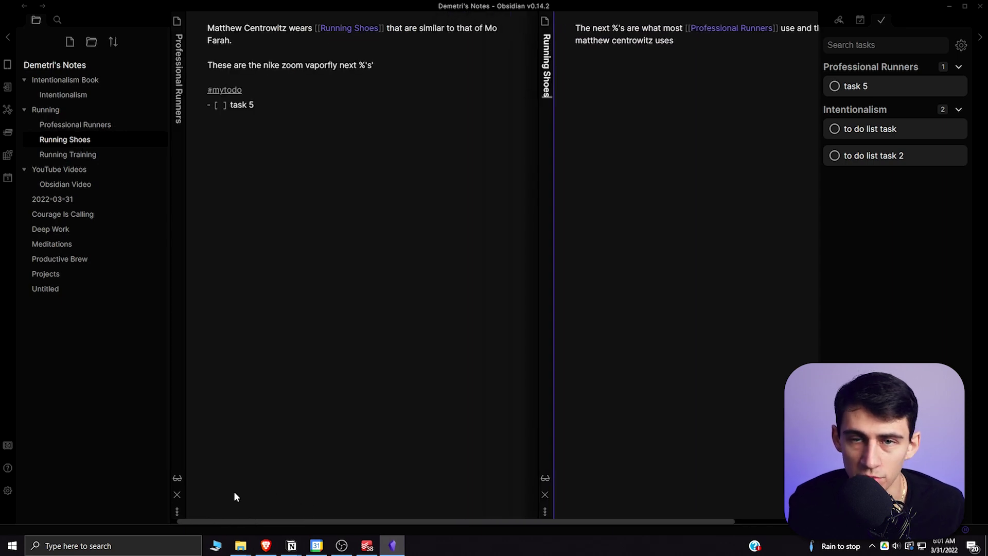
{"action": "scroll", "coordinate": [267, 492], "scroll_direction": "right", "scroll_amount": 1}
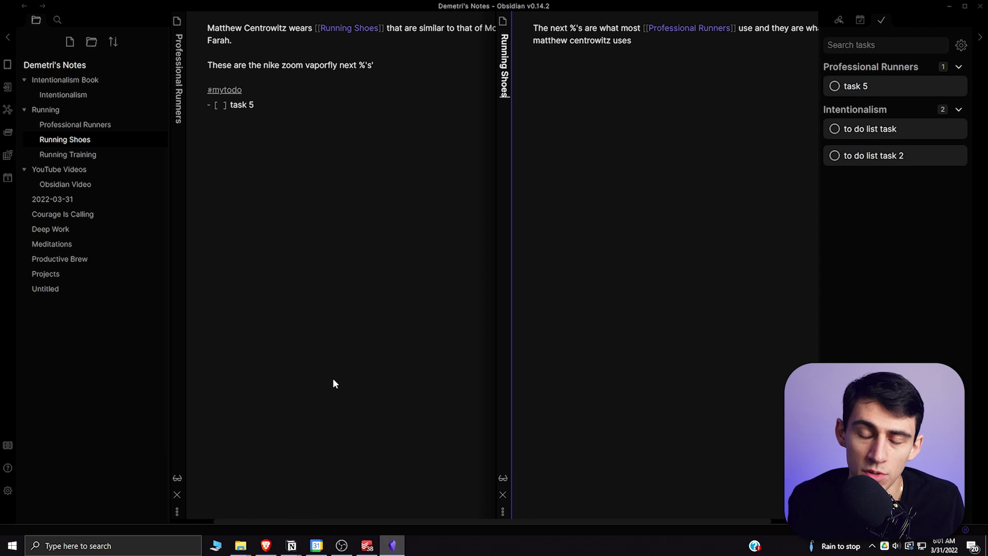
Open the graph view and reopen Professional Runners from its graph node.
{"action": "left_click", "coordinate": [8, 109]}
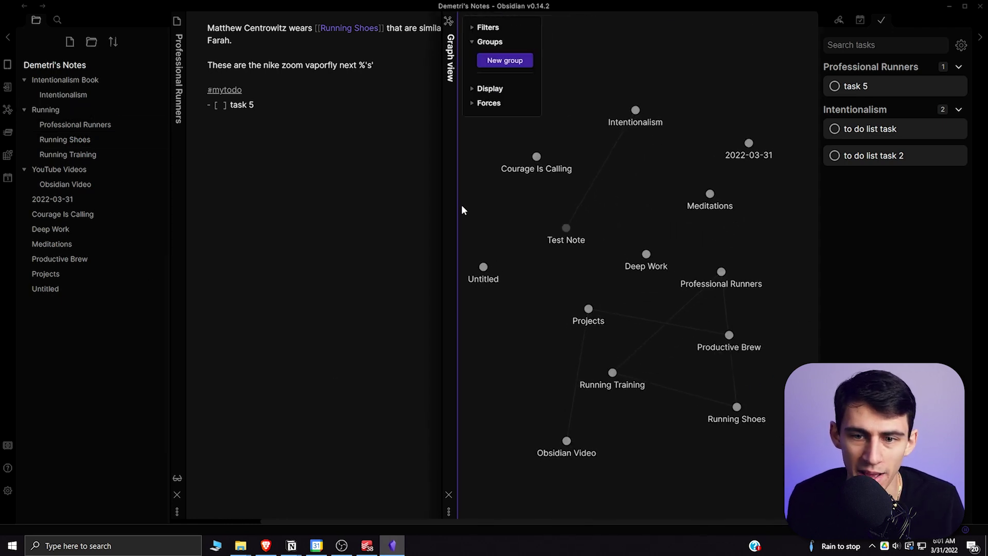
{"action": "left_click", "coordinate": [177, 495]}
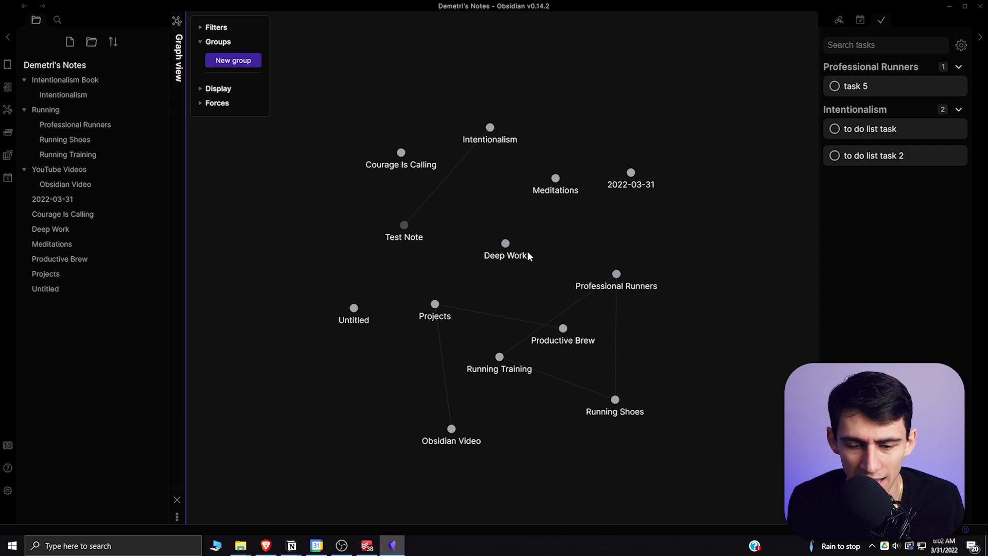
{"action": "left_click", "coordinate": [617, 276]}
Wrap 'Matthew Centrowitz' in a wikilink, create its note, and view it in the graph.
{"action": "key", "text": "Return"}
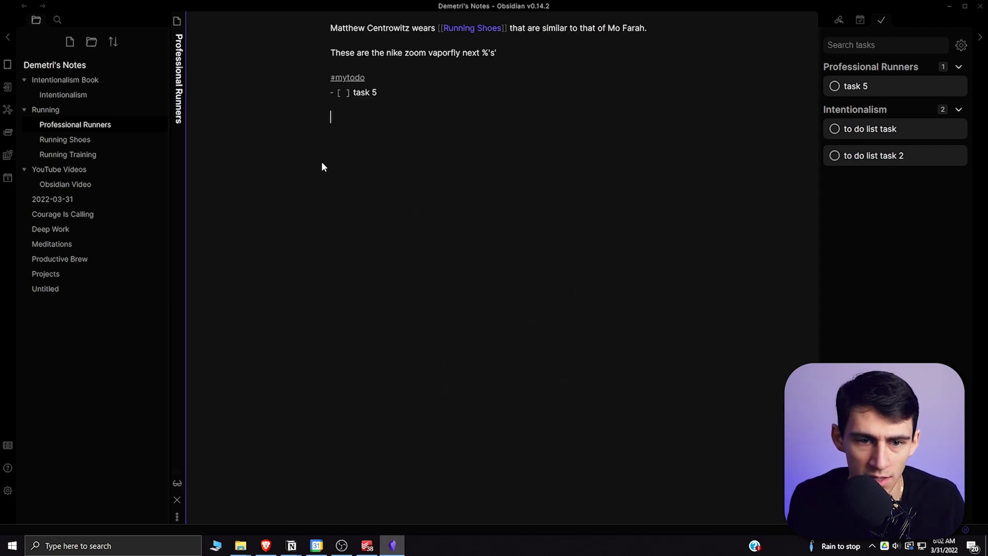
{"action": "left_click", "coordinate": [331, 27]}
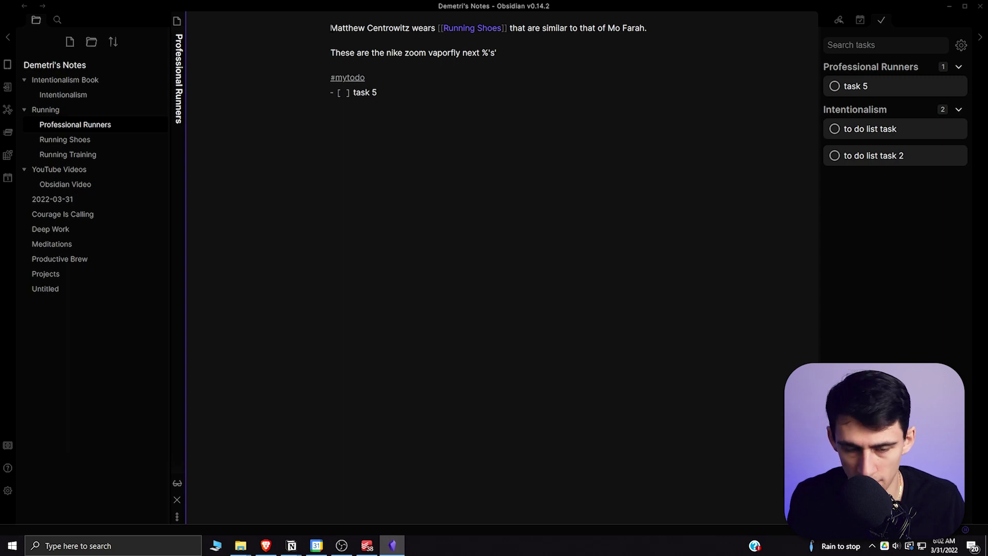
{"action": "left_click_drag", "start_coordinate": [330, 28], "coordinate": [408, 27]}
{"action": "type", "text": "[["}
{"action": "key", "text": "Escape"}
{"action": "left_click", "coordinate": [387, 28], "text": "ctrl"}
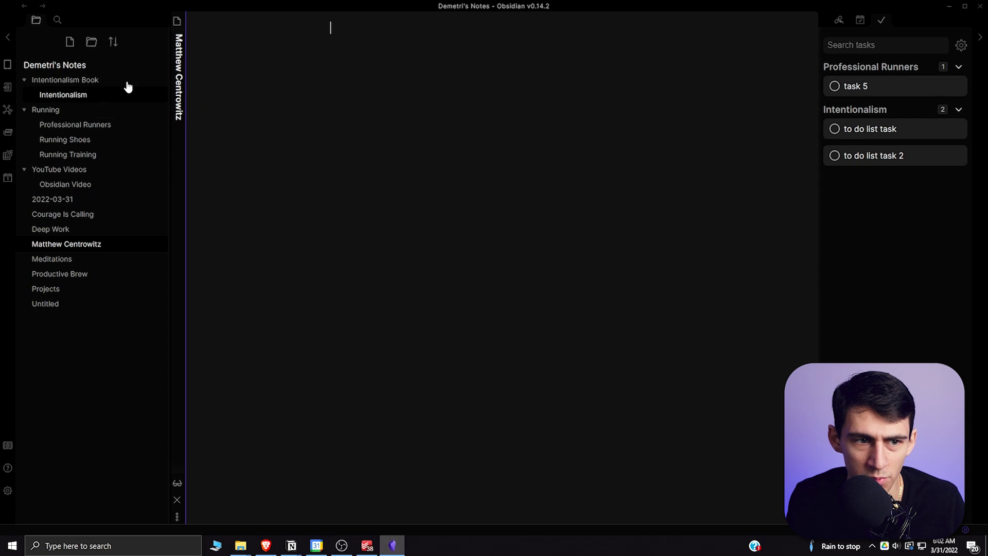
{"action": "left_click", "coordinate": [8, 110]}
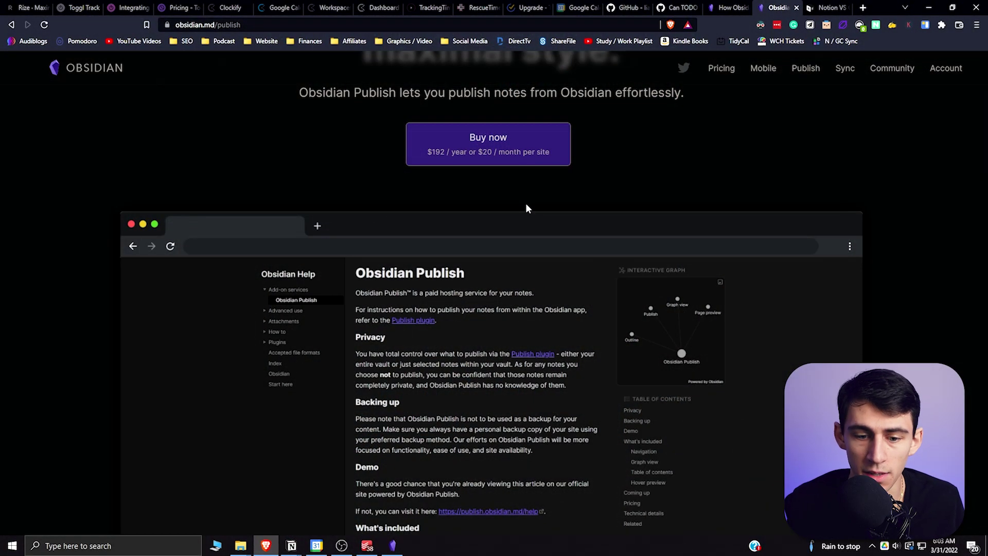
Scroll through the Obsidian Publish page, priced at $192/year or $20/month per site.
{"action": "scroll", "coordinate": [526, 205], "scroll_direction": "down", "scroll_amount": 2}
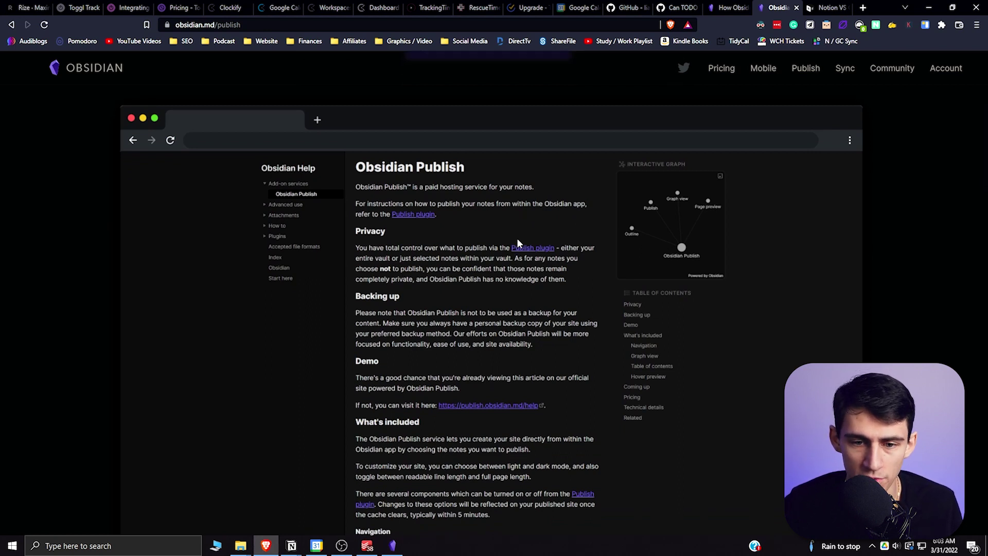
{"action": "scroll", "coordinate": [517, 238], "scroll_direction": "down", "scroll_amount": 6}
{"action": "scroll", "coordinate": [415, 263], "scroll_direction": "up", "scroll_amount": 5}
{"action": "scroll", "coordinate": [415, 263], "scroll_direction": "up", "scroll_amount": 5}
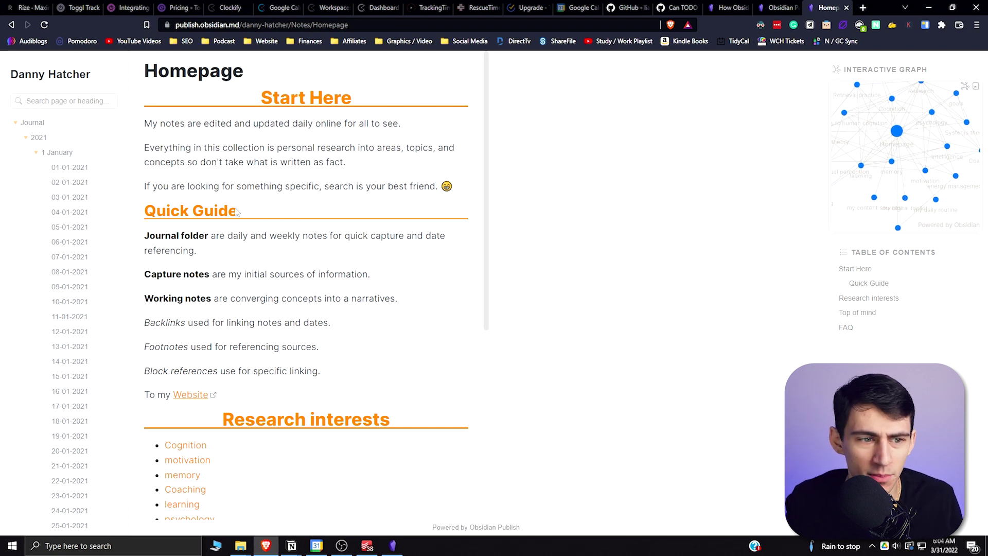
Collapse the 2021 folder, then jump to the Start Here, Quick Guide and Top of mind sections.
{"action": "left_click", "coordinate": [29, 138]}
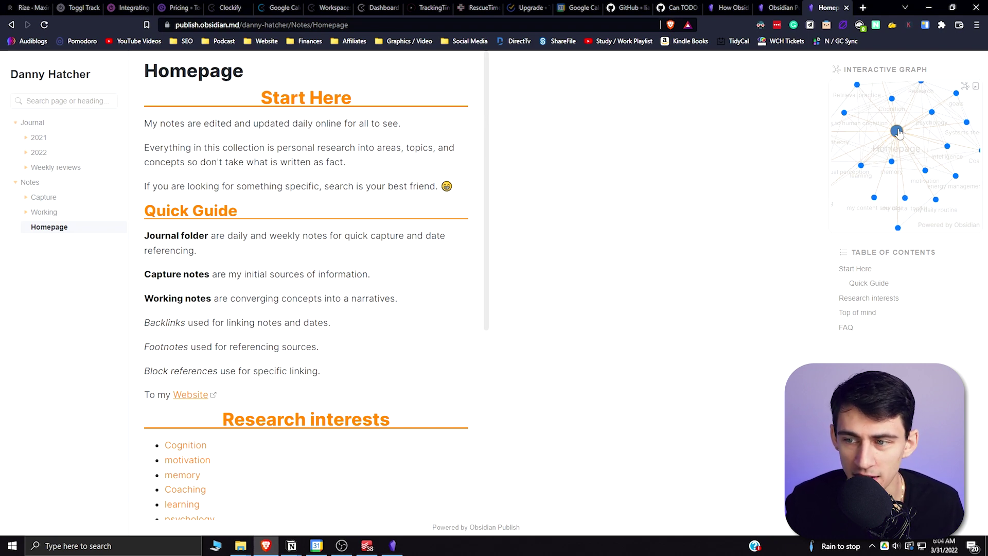
{"action": "left_click", "coordinate": [882, 270]}
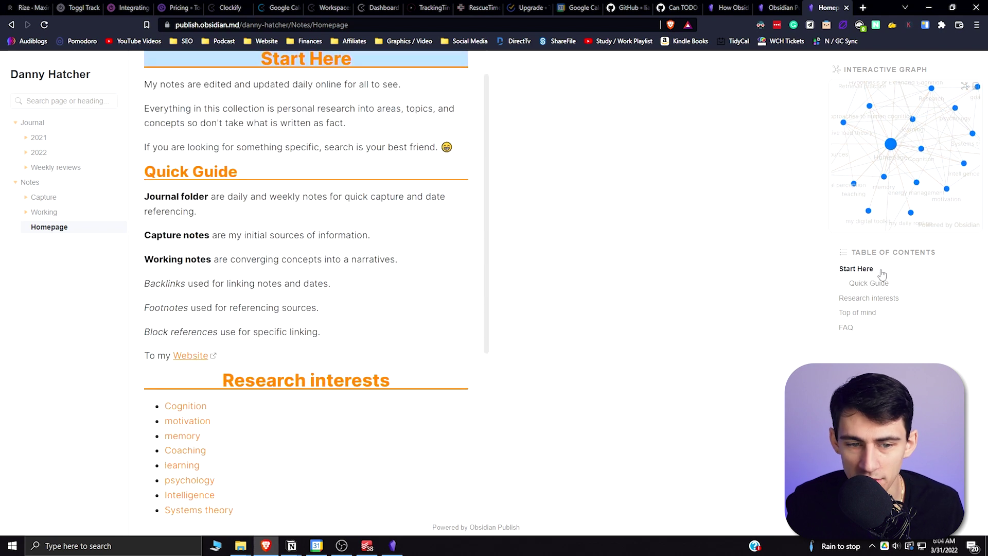
{"action": "left_click", "coordinate": [880, 283]}
{"action": "scroll", "coordinate": [170, 162], "scroll_direction": "up", "scroll_amount": 3}
{"action": "scroll", "coordinate": [170, 162], "scroll_direction": "down", "scroll_amount": 1}
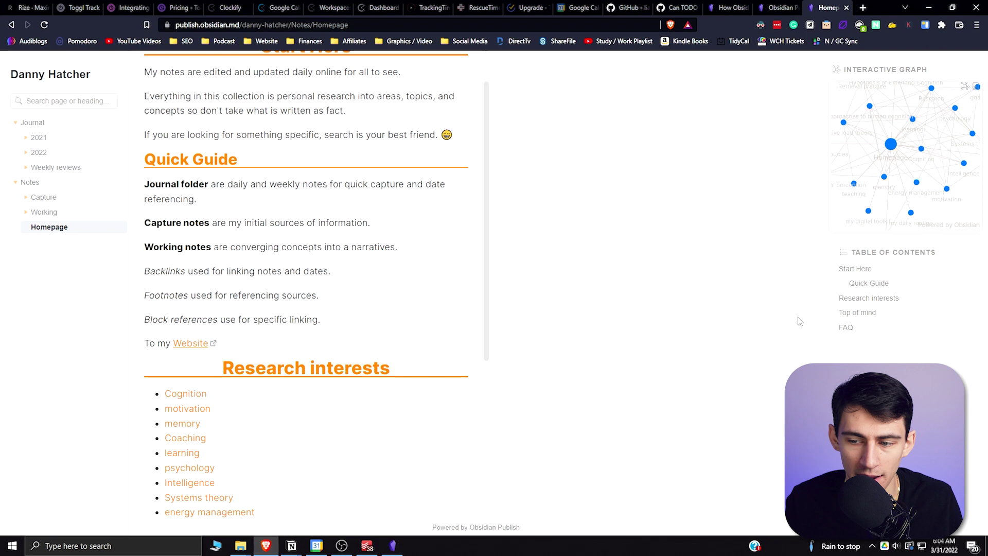
{"action": "left_click", "coordinate": [867, 314]}
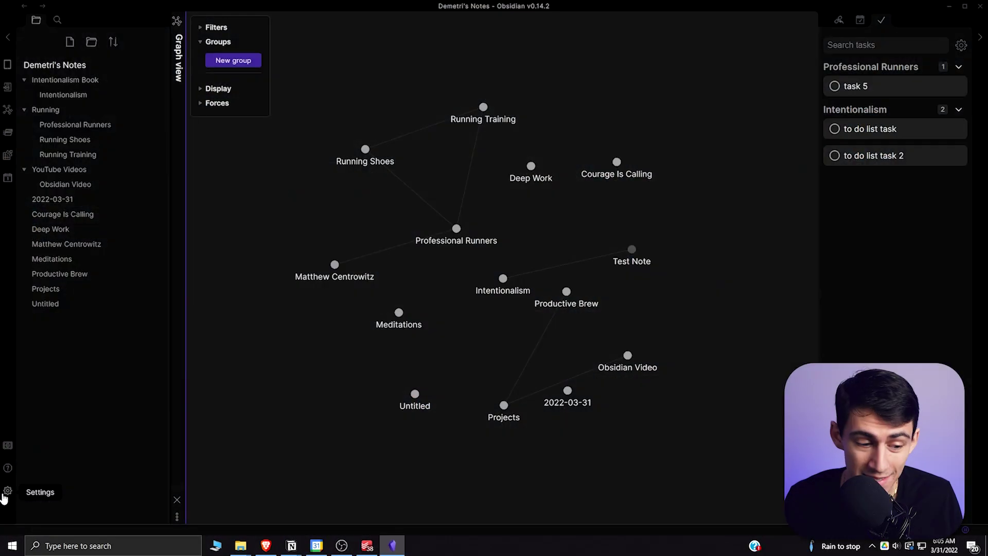
Open the community plugin browser from Settings and view Advanced Tables.
{"action": "left_click", "coordinate": [5, 498]}
{"action": "left_click", "coordinate": [145, 284]}
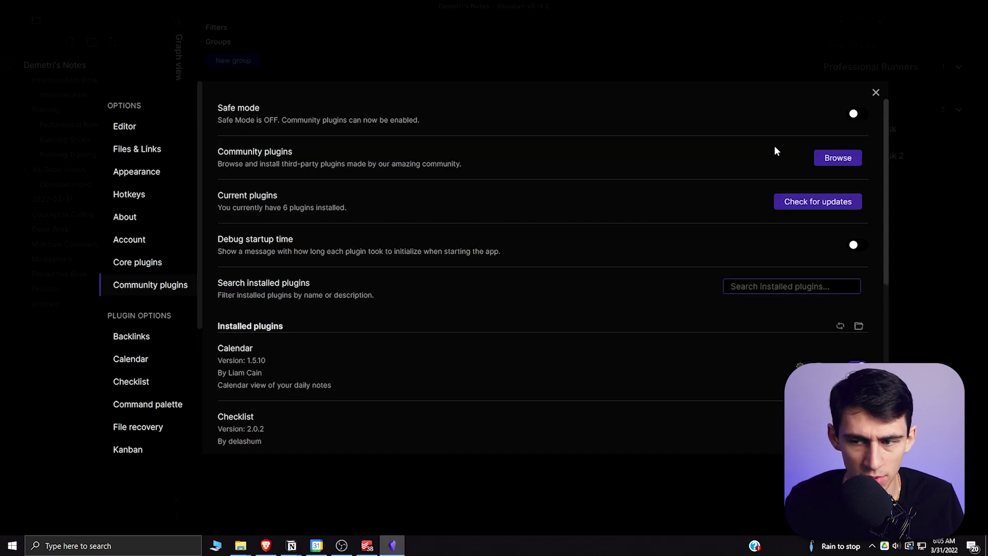
{"action": "left_click", "coordinate": [833, 157]}
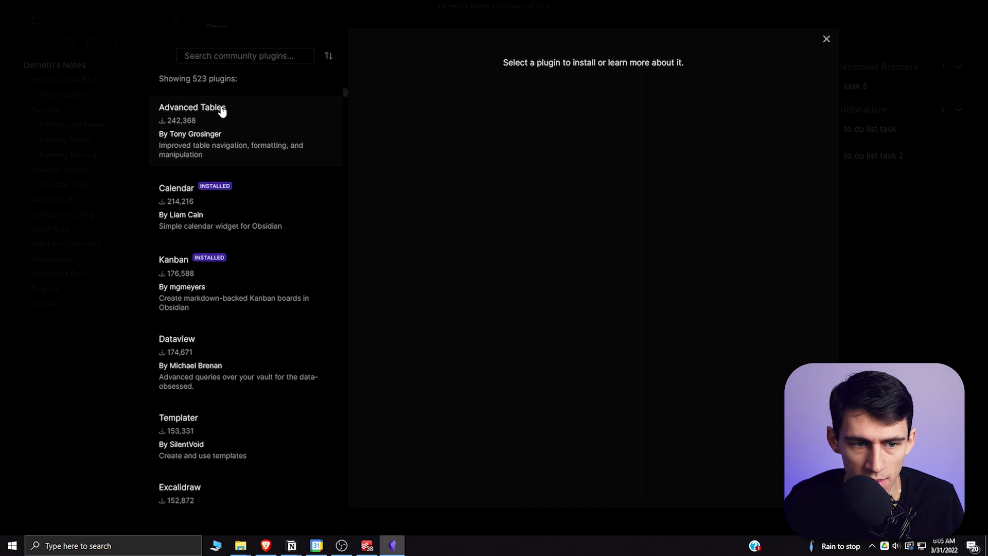
{"action": "left_click", "coordinate": [249, 110]}
Look through the Calendar, Kanban and Templater plugin details.
{"action": "scroll", "coordinate": [523, 293], "scroll_direction": "down", "scroll_amount": 5}
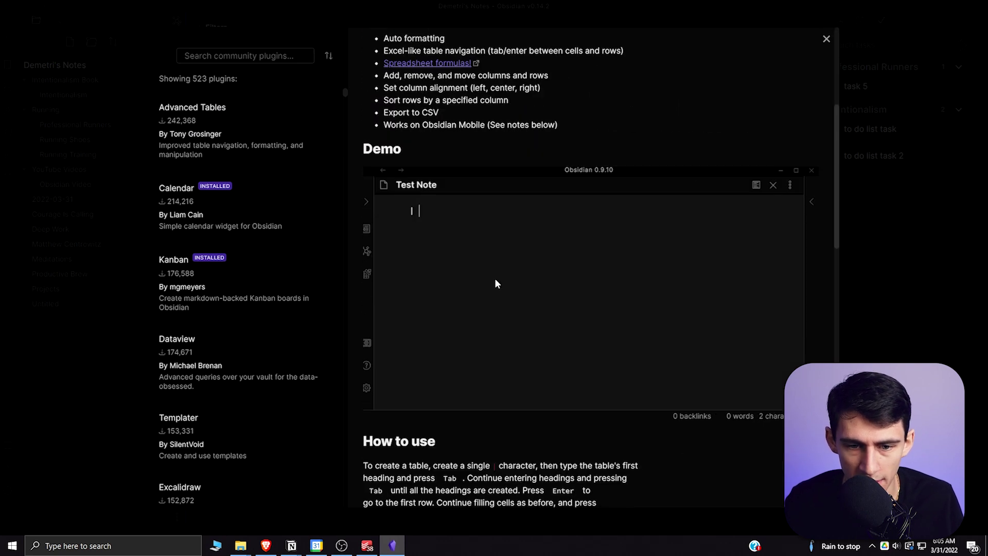
{"action": "scroll", "coordinate": [494, 223], "scroll_direction": "down", "scroll_amount": 1}
{"action": "left_click", "coordinate": [240, 222]}
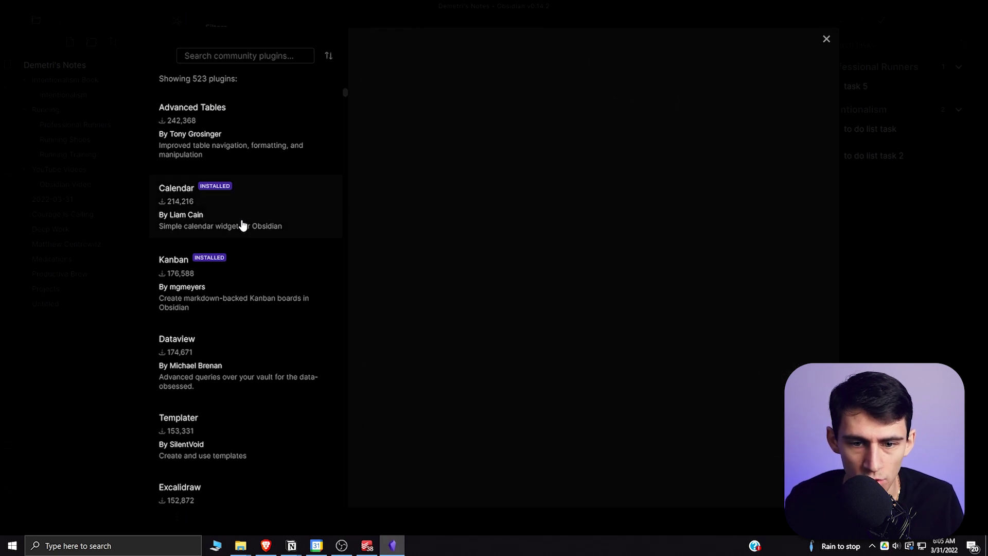
{"action": "scroll", "coordinate": [518, 265], "scroll_direction": "down", "scroll_amount": 1}
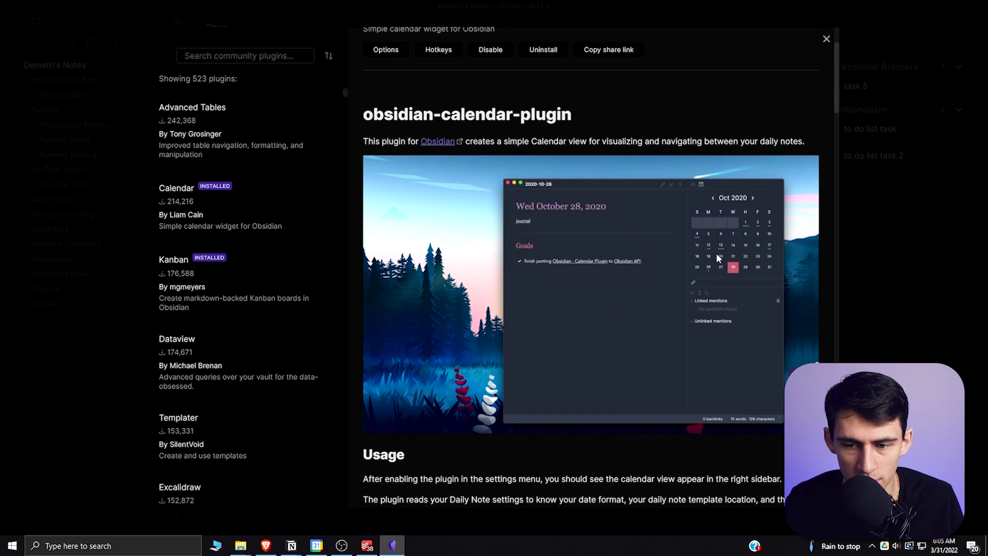
{"action": "left_click", "coordinate": [249, 280]}
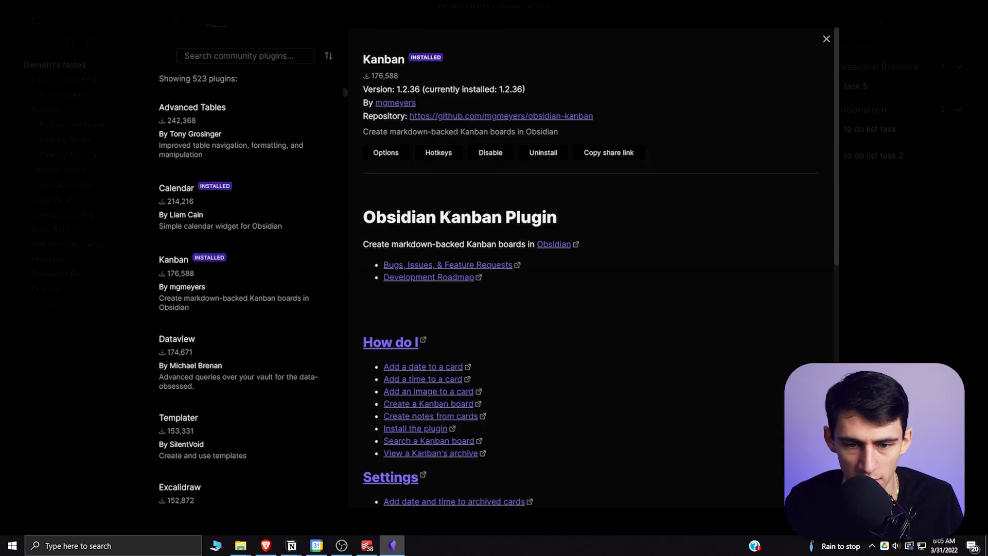
{"action": "scroll", "coordinate": [627, 284], "scroll_direction": "down", "scroll_amount": 3}
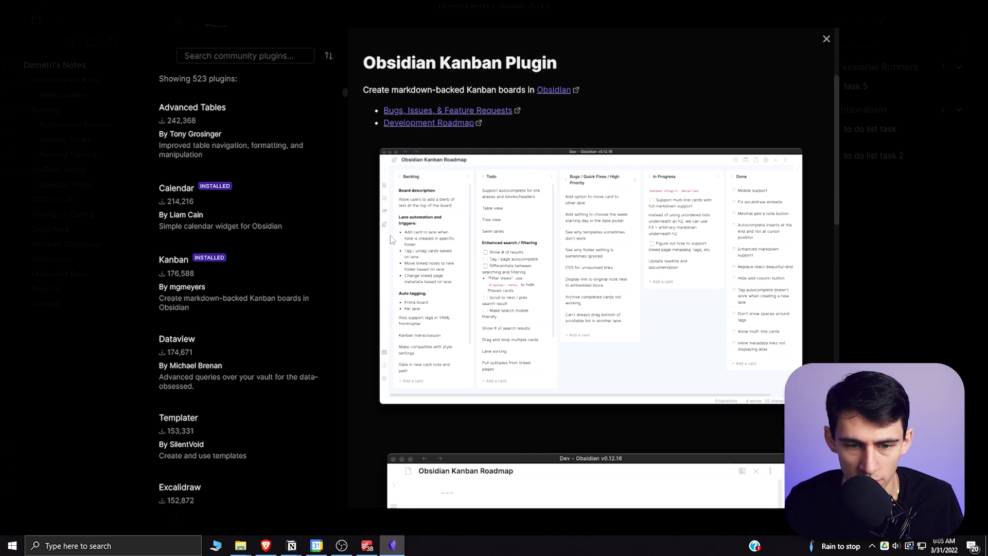
{"action": "scroll", "coordinate": [180, 265], "scroll_direction": "down", "scroll_amount": 2}
{"action": "left_click", "coordinate": [199, 323]}
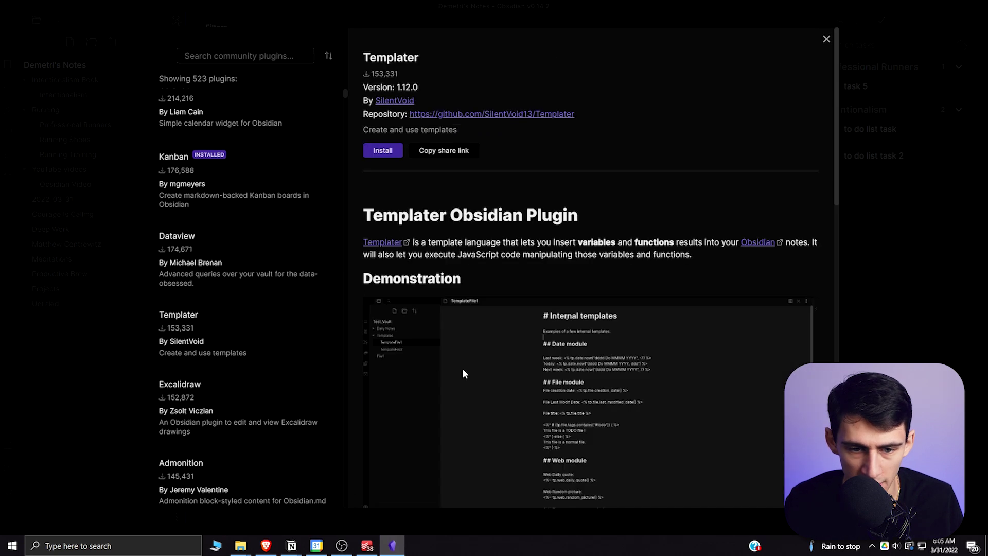
Install and enable Templater 1.12.0, then close the plugin browser and Settings.
{"action": "scroll", "coordinate": [515, 288], "scroll_direction": "down", "scroll_amount": 2}
{"action": "scroll", "coordinate": [515, 258], "scroll_direction": "up", "scroll_amount": 2}
{"action": "left_click", "coordinate": [391, 153]}
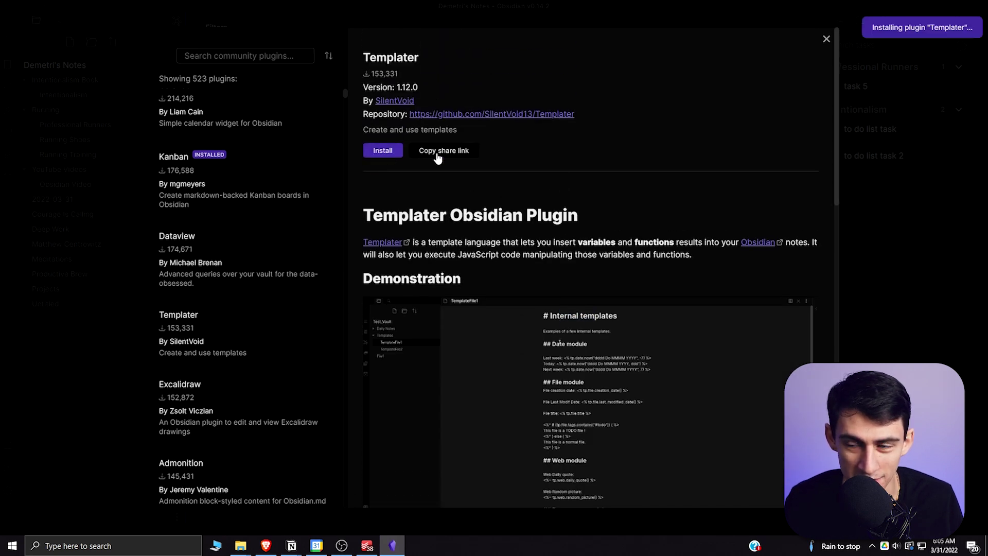
{"action": "left_click", "coordinate": [391, 160]}
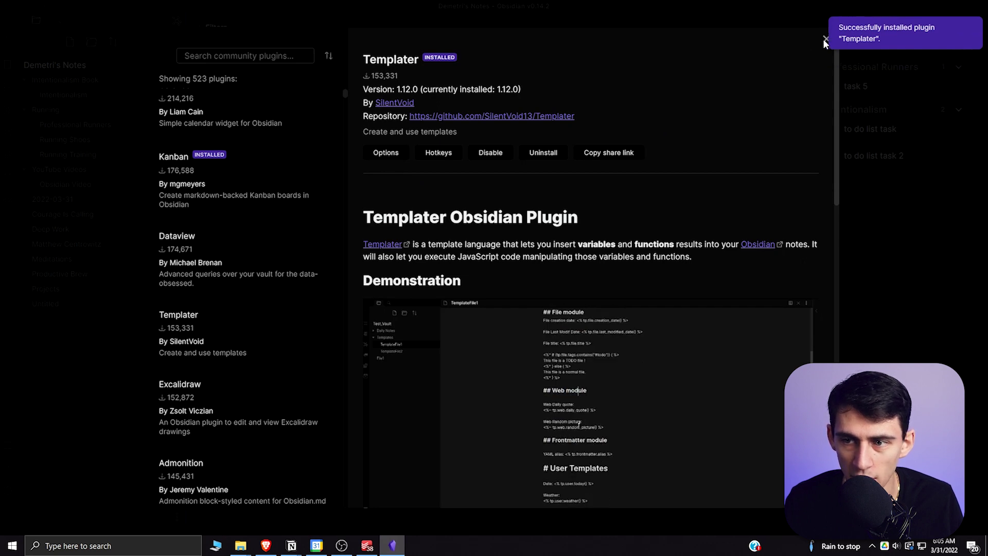
{"action": "scroll", "coordinate": [706, 228], "scroll_direction": "down", "scroll_amount": 2}
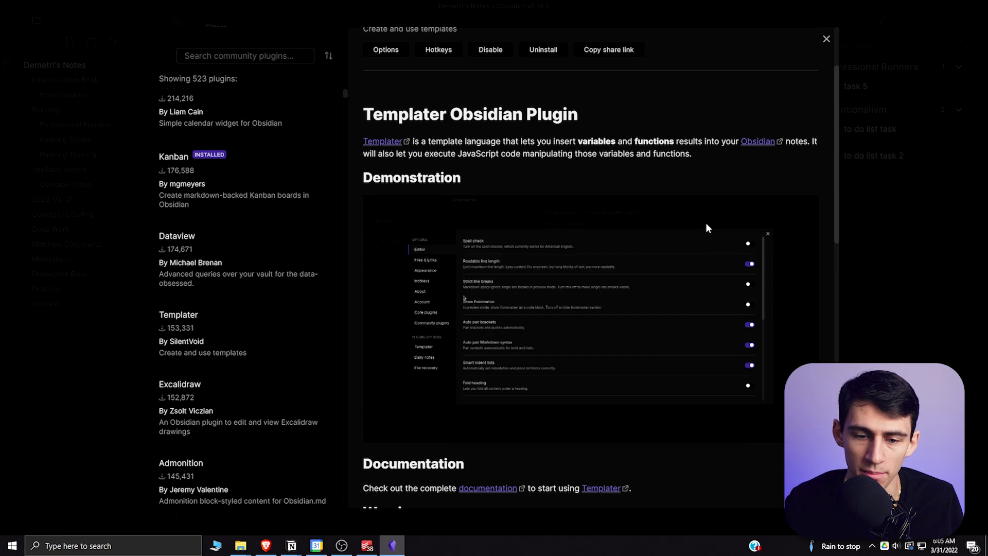
{"action": "left_click", "coordinate": [826, 39]}
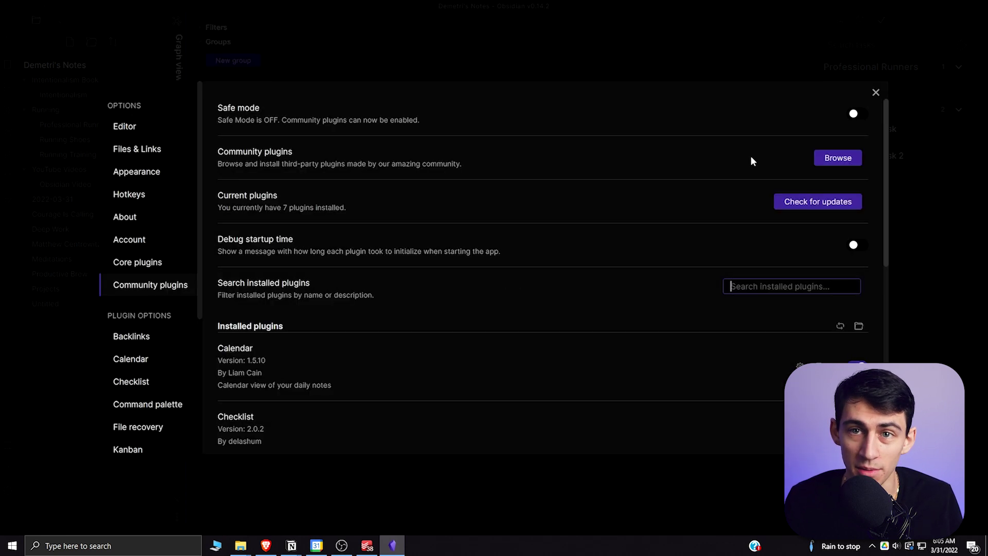
{"action": "left_click", "coordinate": [896, 66]}
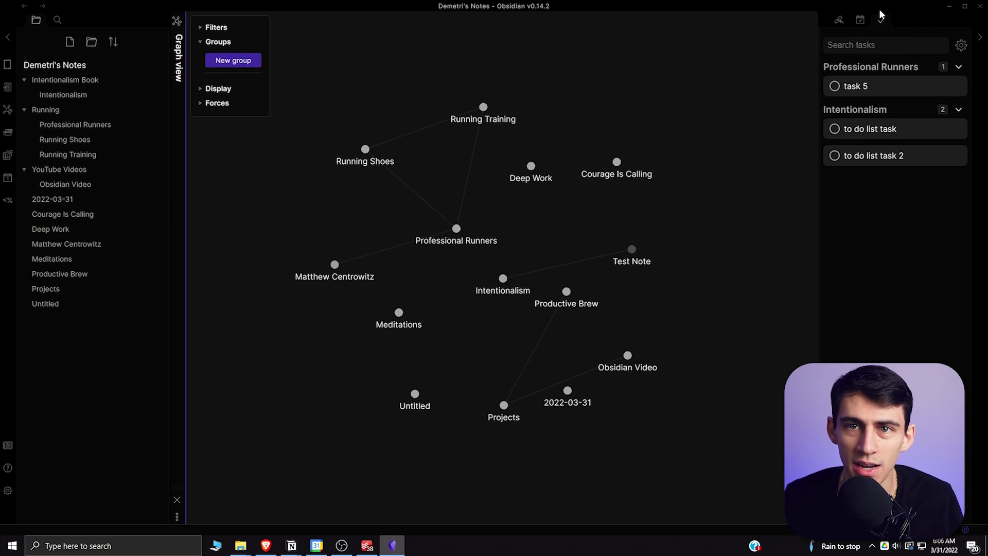
Show the March 2022 calendar and the Kindle summary of 3 books, 5 highlights.
{"action": "left_click", "coordinate": [860, 20]}
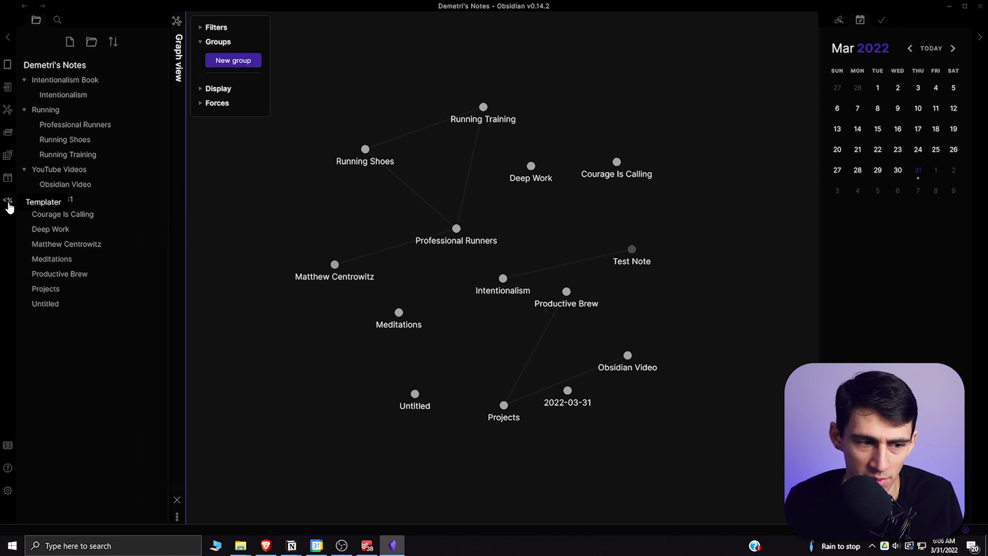
{"action": "left_click", "coordinate": [8, 65]}
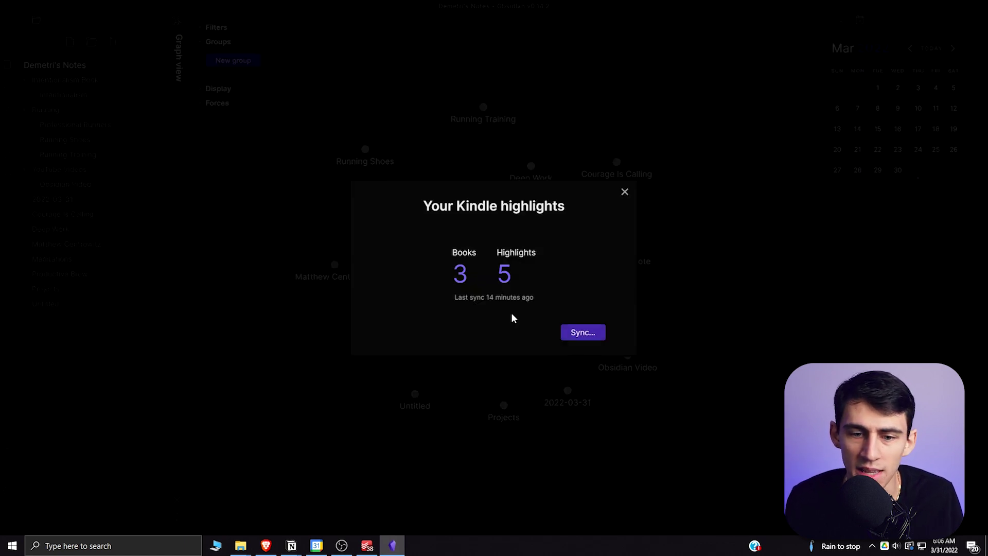
Close the Kindle summary, skim the Meditations highlights, then open the 2022-03-31 daily note.
{"action": "left_click", "coordinate": [625, 192]}
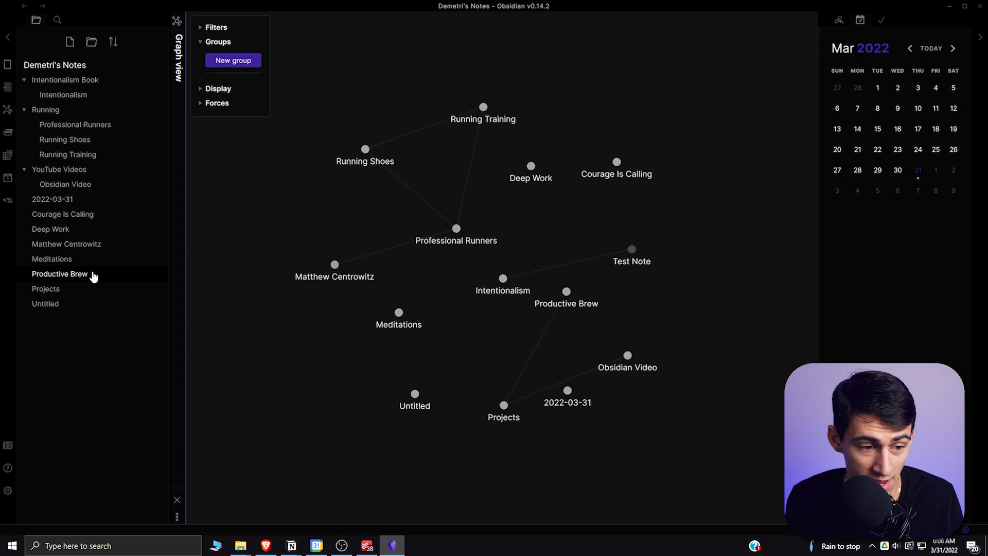
{"action": "left_click", "coordinate": [82, 260]}
{"action": "scroll", "coordinate": [497, 448], "scroll_direction": "down", "scroll_amount": 1}
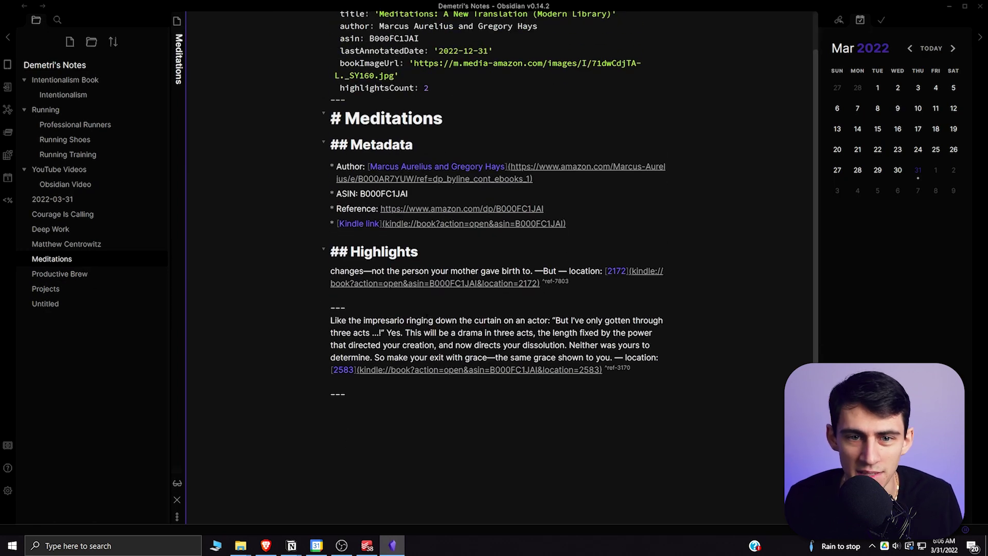
{"action": "scroll", "coordinate": [426, 319], "scroll_direction": "up", "scroll_amount": 1}
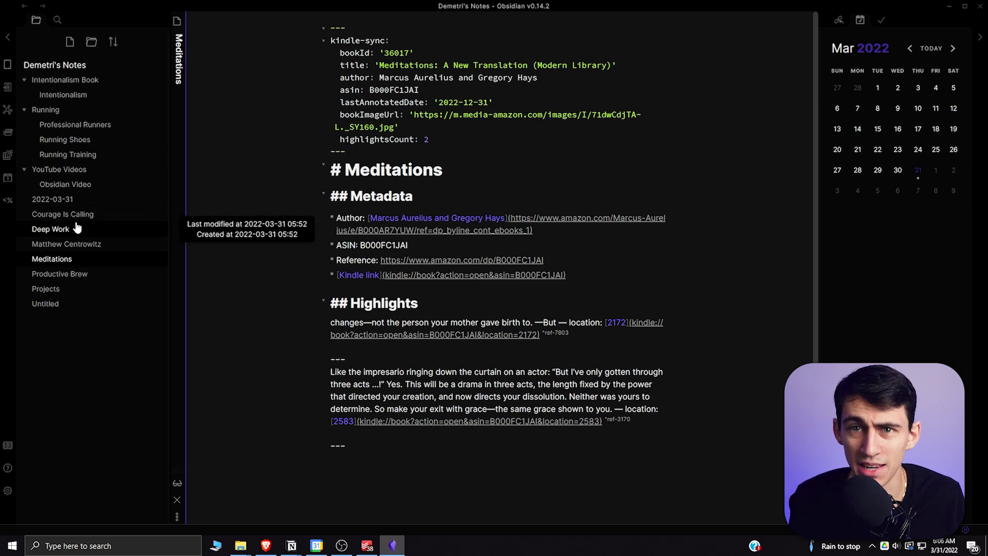
{"action": "left_click", "coordinate": [65, 201]}
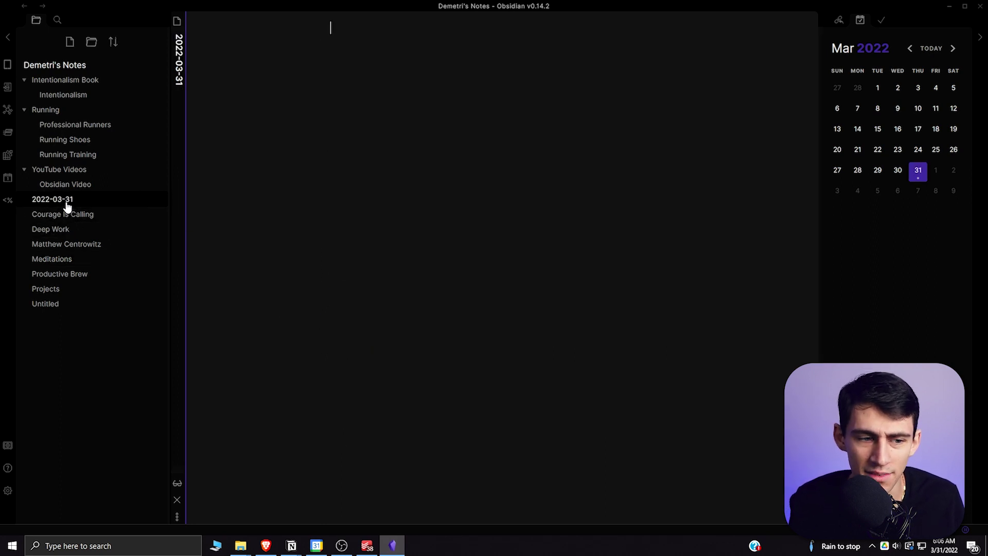